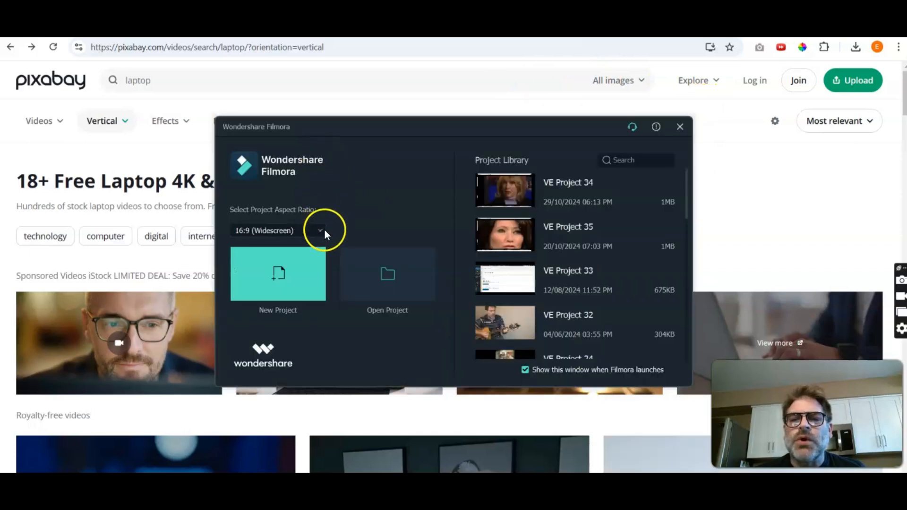
# - Create a new project with the 9:16 (Portrait) aspect ratio and decline installing the new version
pyautogui.click(317, 230)
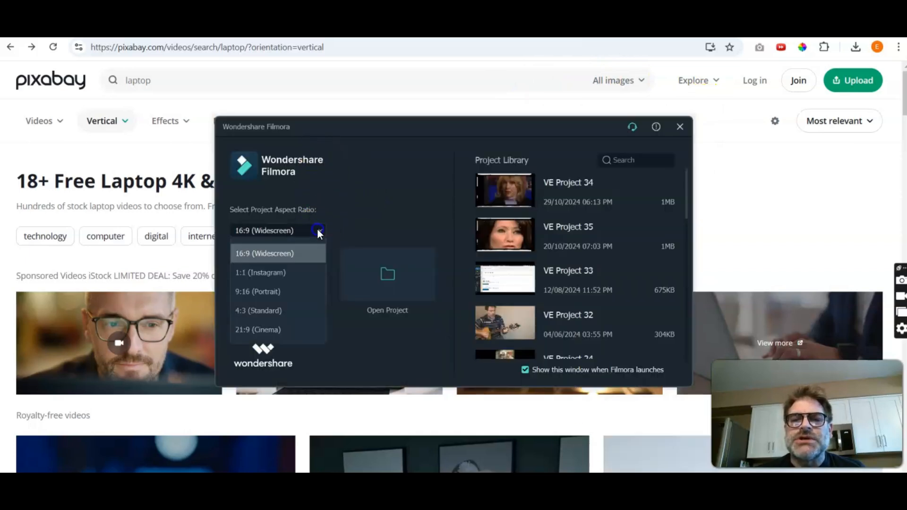
pyautogui.click(267, 292)
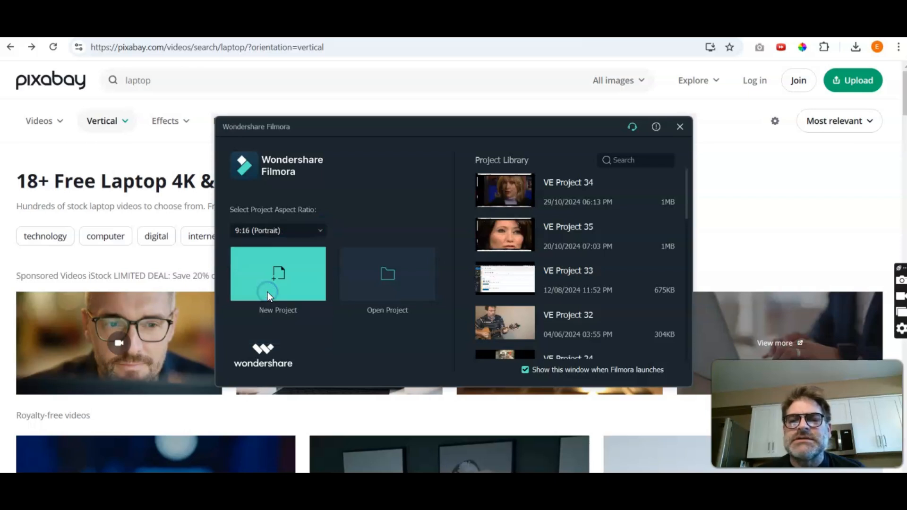
pyautogui.click(277, 279)
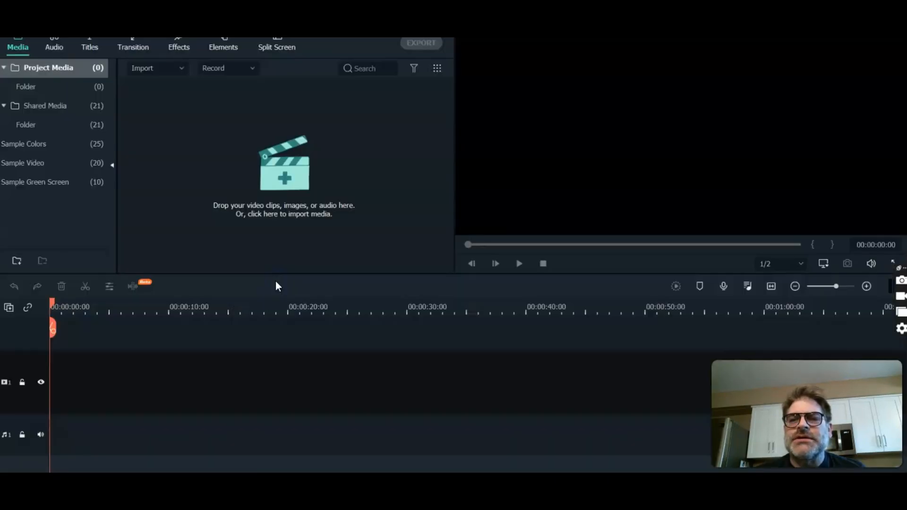
pyautogui.click(195, 180)
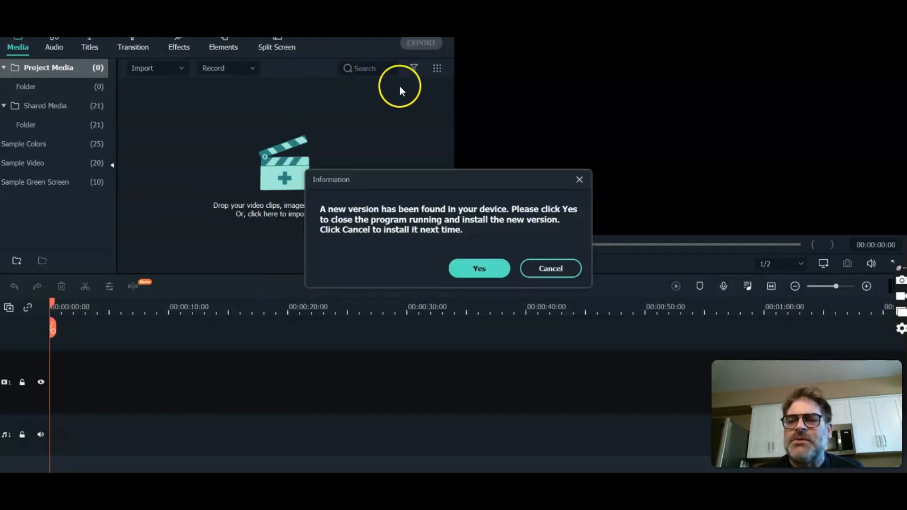
pyautogui.click(549, 269)
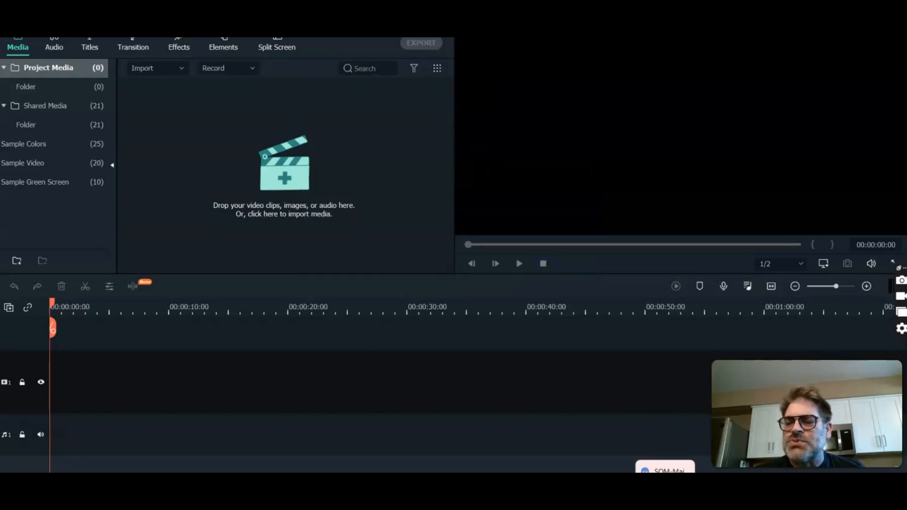
# - Close the Message Center and switch to the Pixabay laptop videos page in the browser
pyautogui.moveTo(612, 487)
pyautogui.click(559, 434)
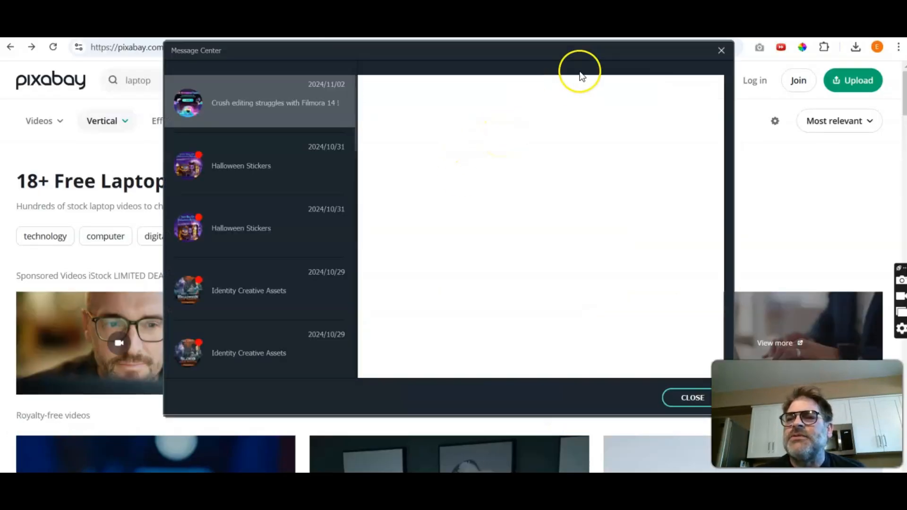
pyautogui.click(720, 51)
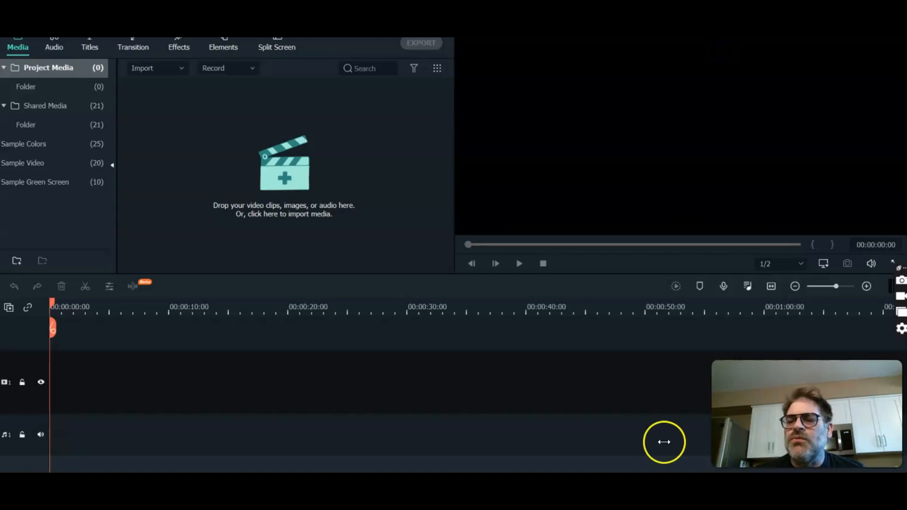
pyautogui.moveTo(665, 500)
pyautogui.moveTo(548, 500)
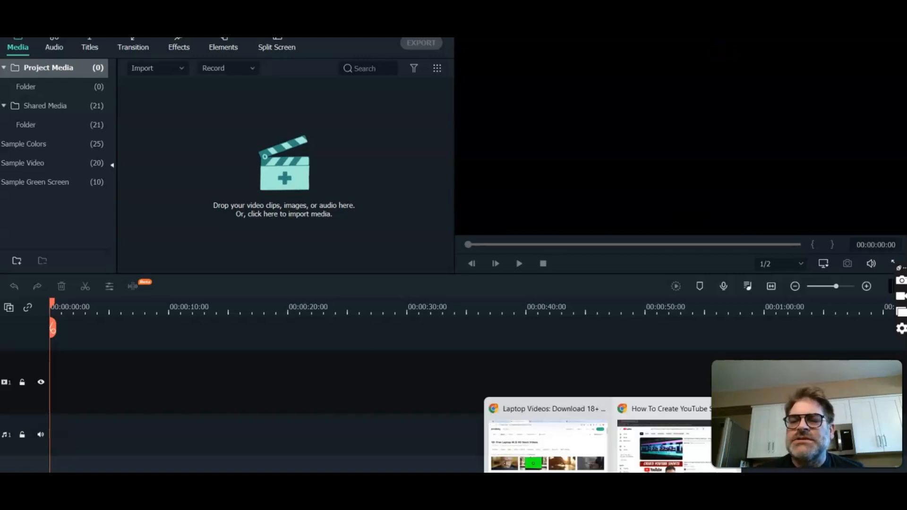
pyautogui.click(537, 423)
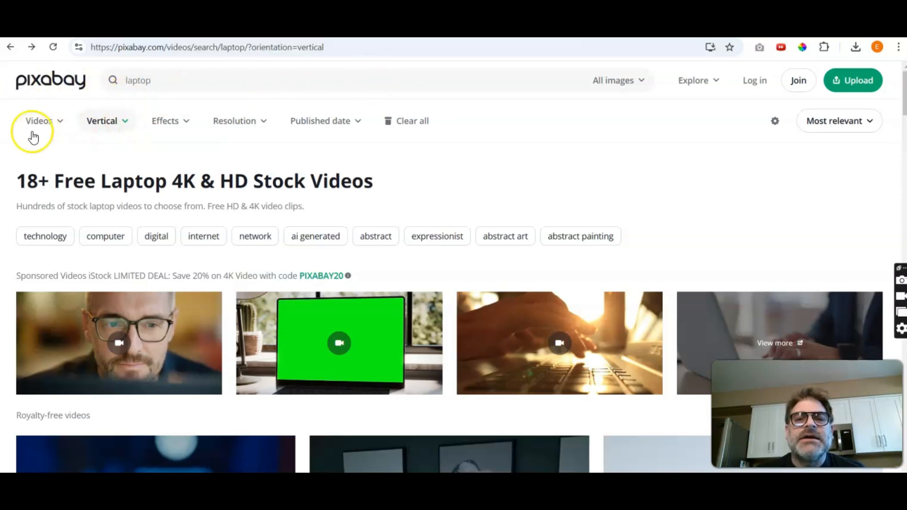
# - Apply the Vertical orientation filter to the laptop video search and check the available media types
pyautogui.click(124, 125)
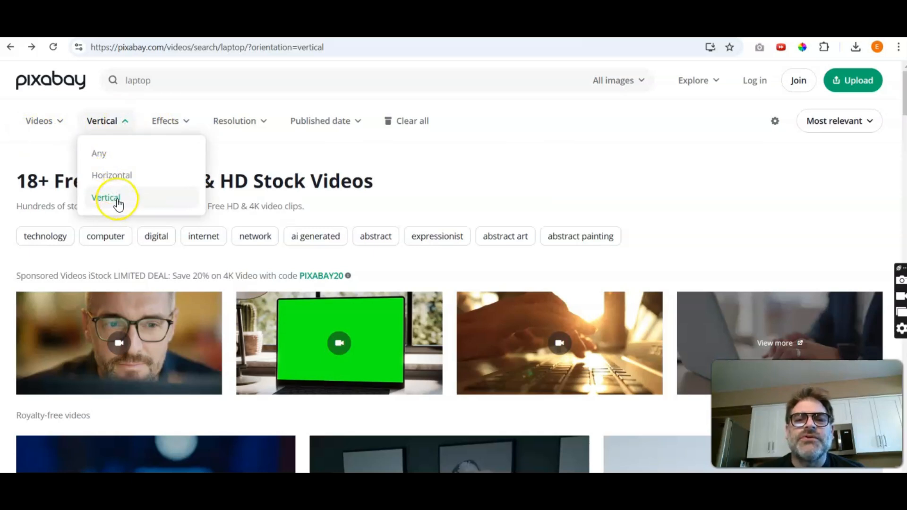
pyautogui.click(151, 211)
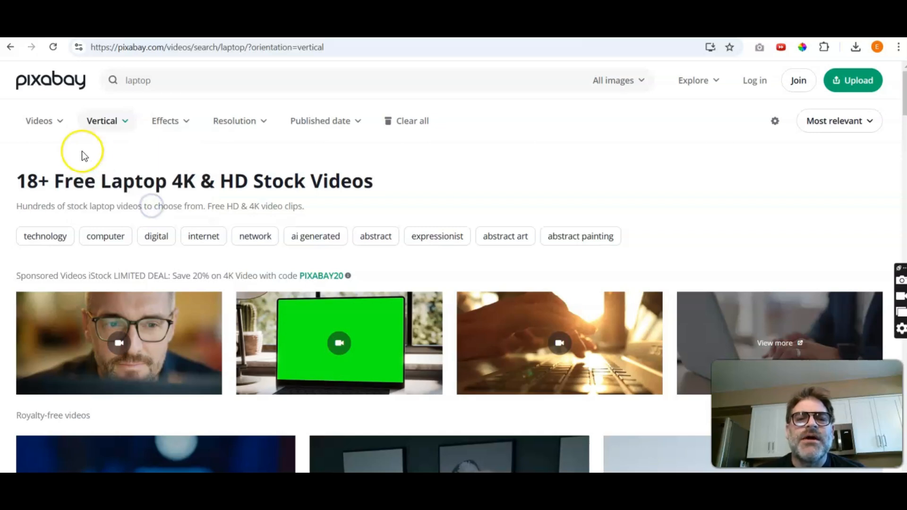
pyautogui.click(57, 127)
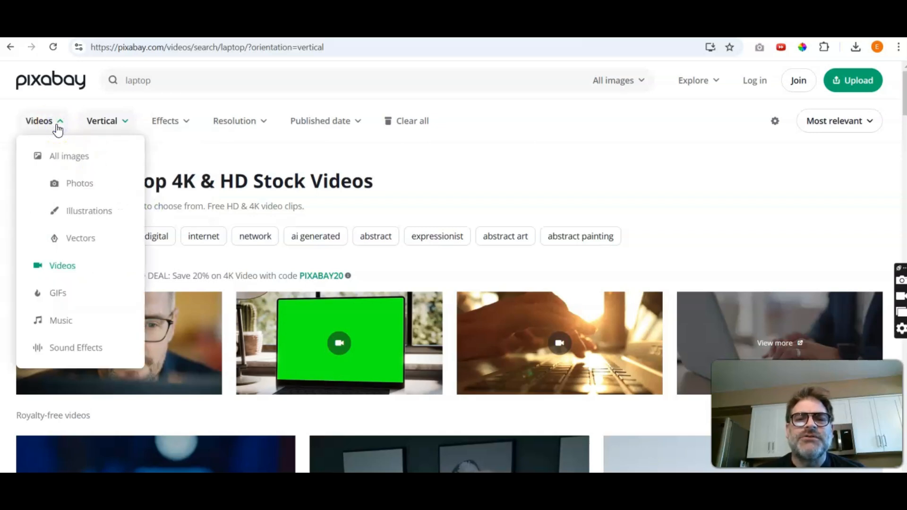
pyautogui.click(525, 145)
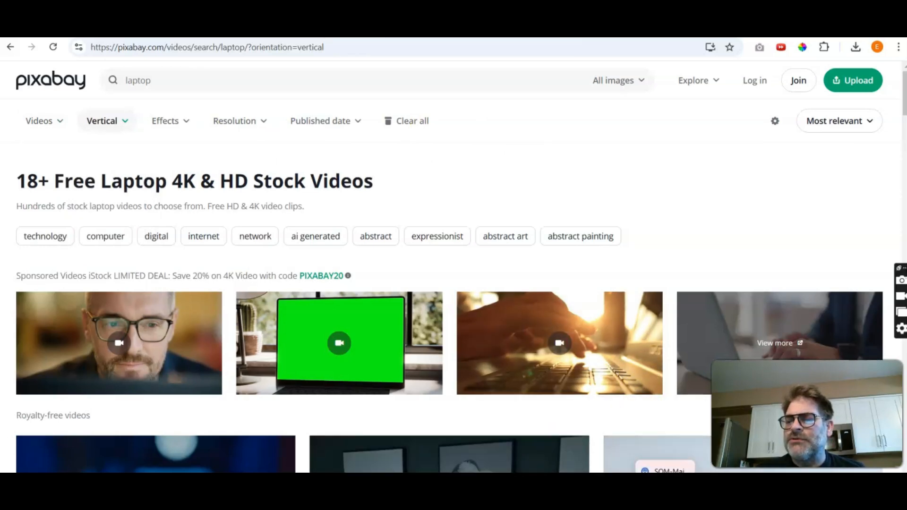
# - Switch to Filmora and place the 217616_small clip at the start of the first video track
pyautogui.click(683, 482)
pyautogui.click(187, 120)
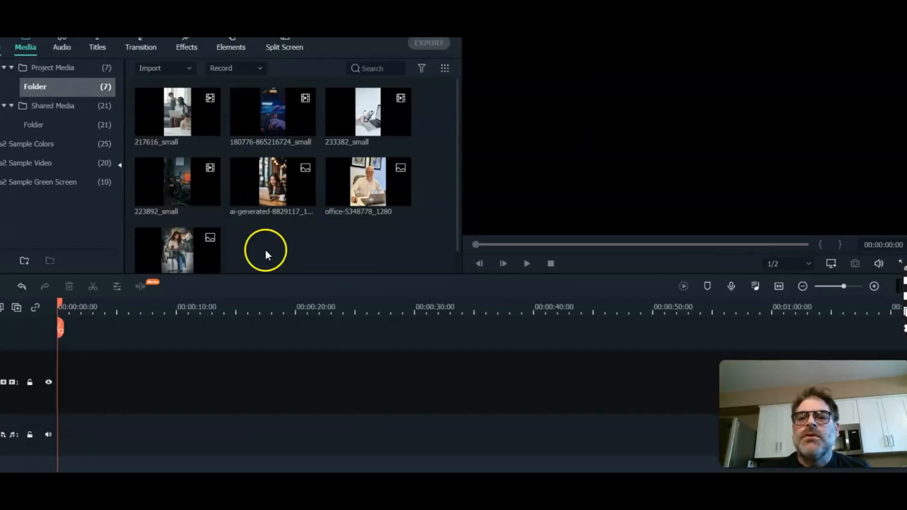
pyautogui.click(166, 104)
pyautogui.moveTo(166, 104); pyautogui.dragTo(46, 381)
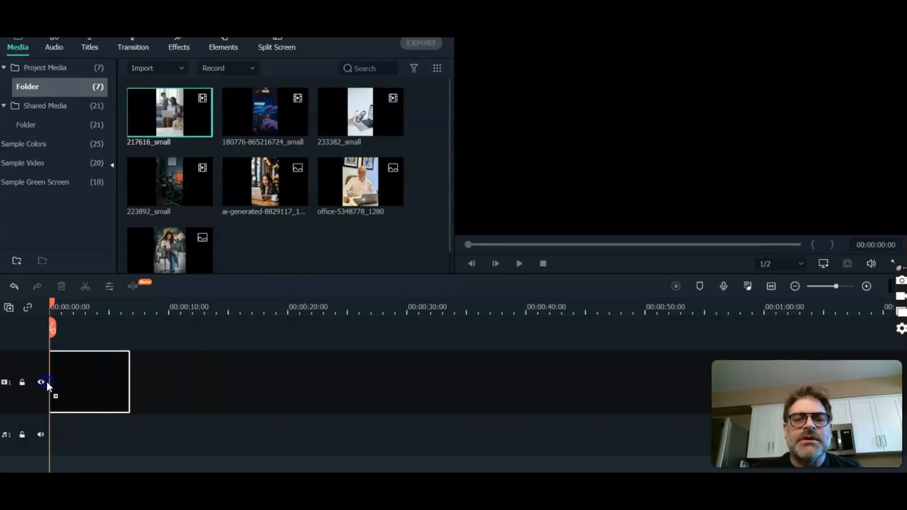
# - Play the 217616_small clip in the preview and pause it near its end
pyautogui.click(502, 274)
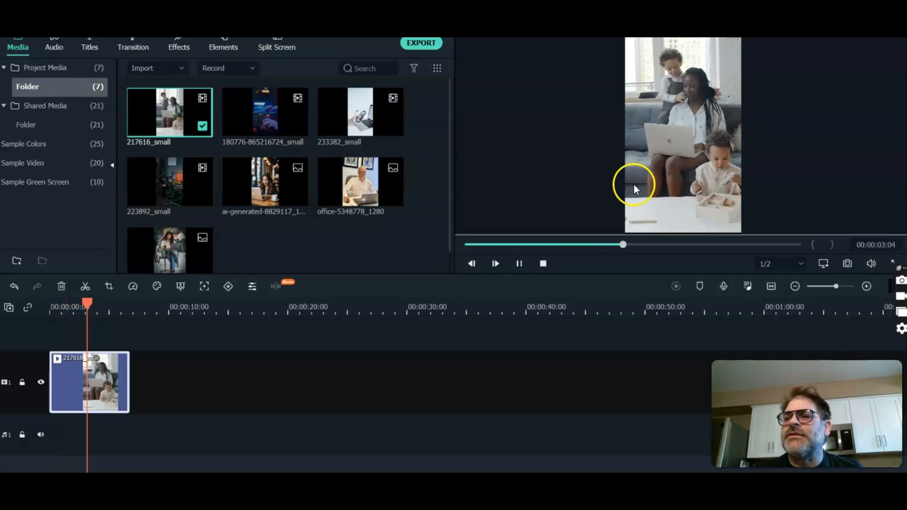
pyautogui.click(518, 263)
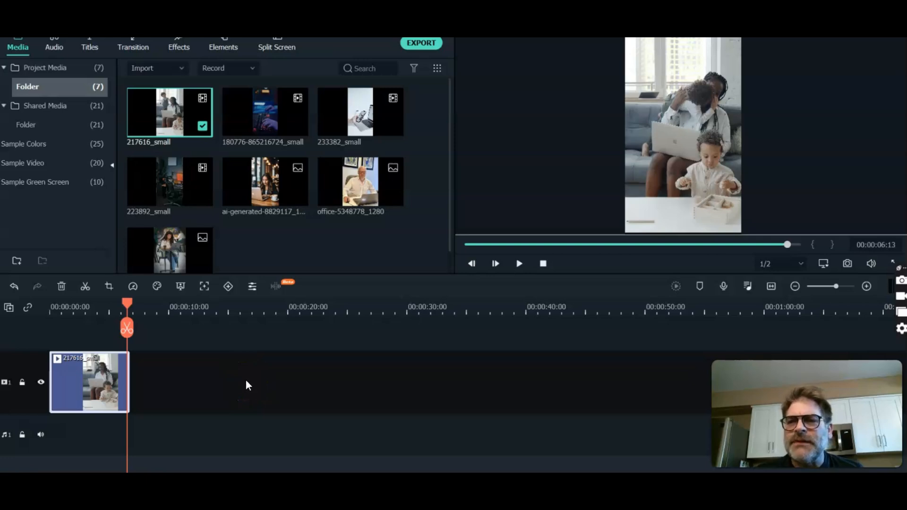
pyautogui.hotkey('alt', 'Tab')
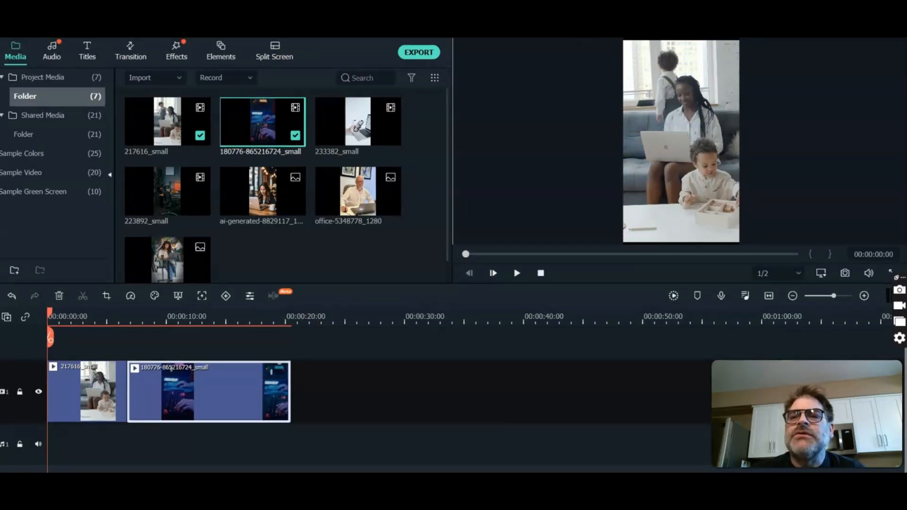
# - Open the export settings for the project and name the MP4 file "My favorite software"
pyautogui.click(417, 53)
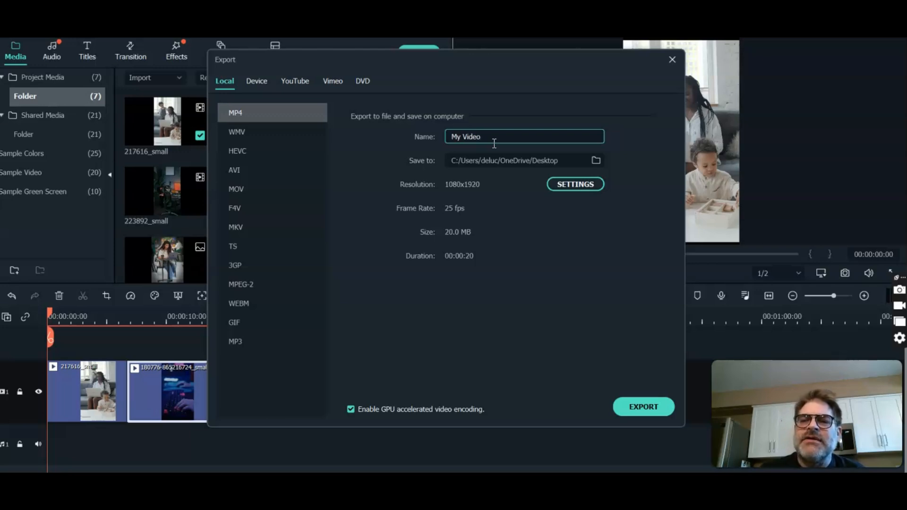
pyautogui.moveTo(486, 137); pyautogui.dragTo(457, 133)
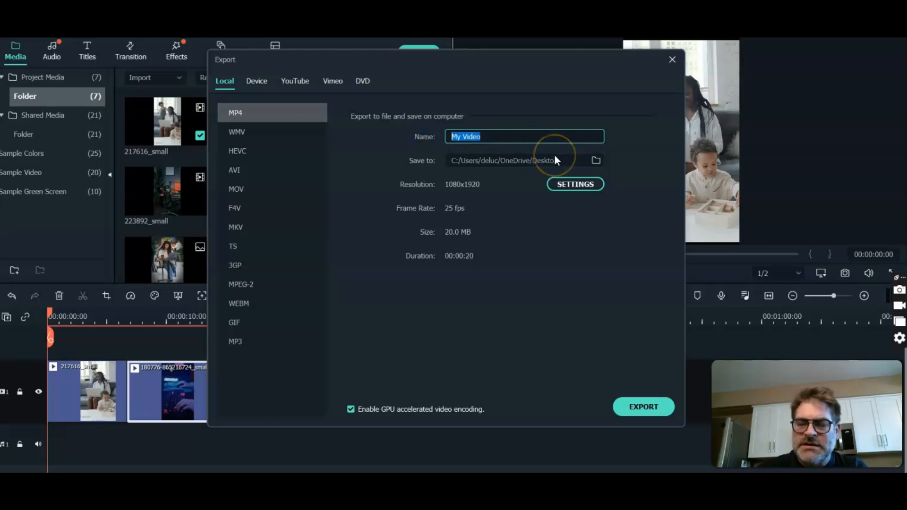
pyautogui.write('My ')
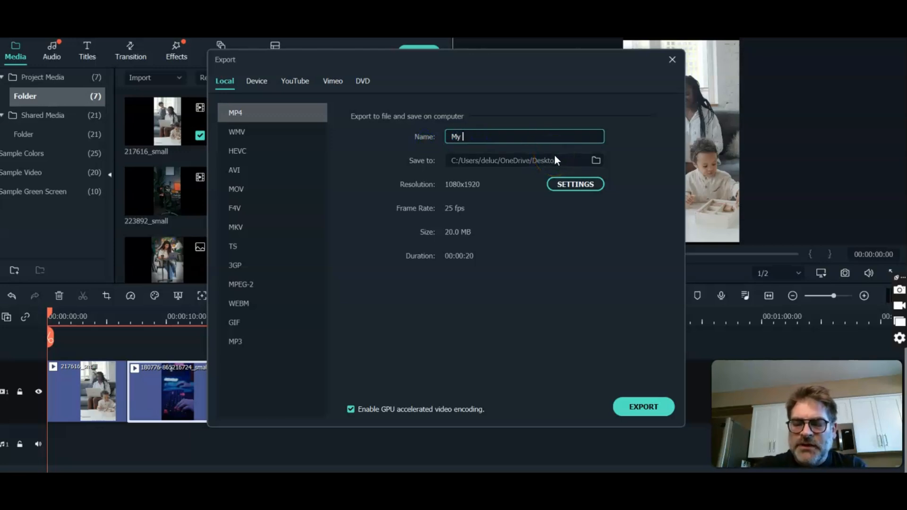
pyautogui.write('favorite ')
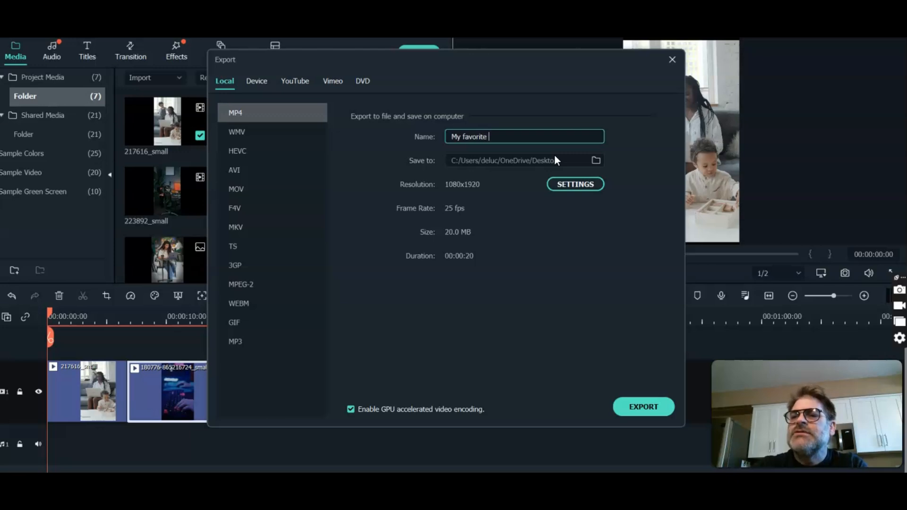
pyautogui.write('software')
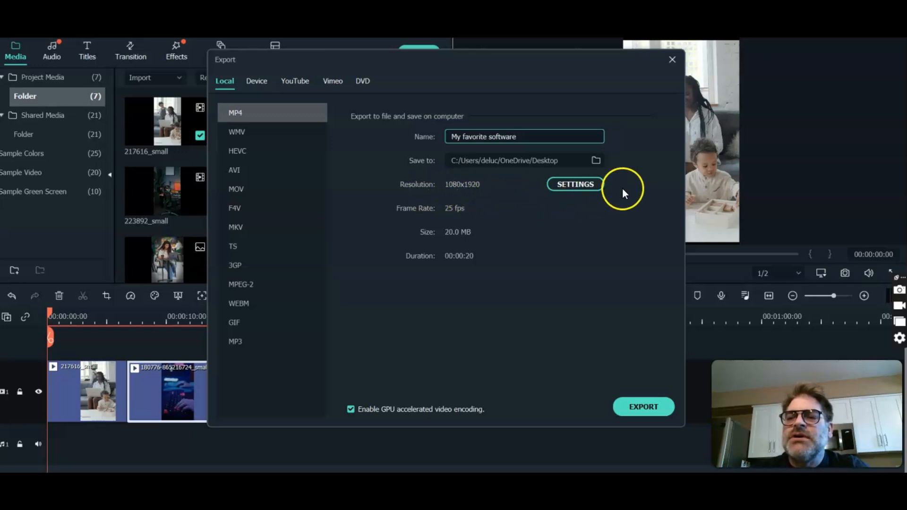
# - Set the export quality to Best and the frame rate to 60 fps, and export the video as MP4
pyautogui.click(565, 183)
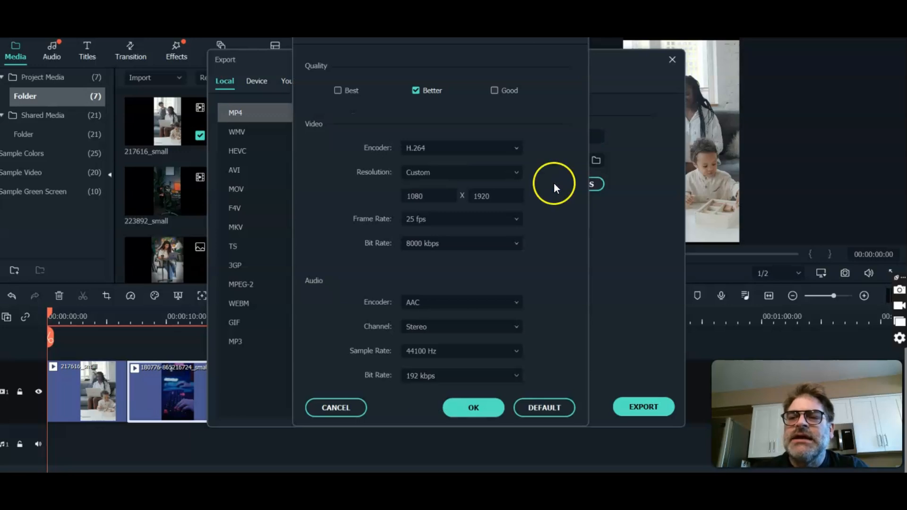
pyautogui.click(337, 90)
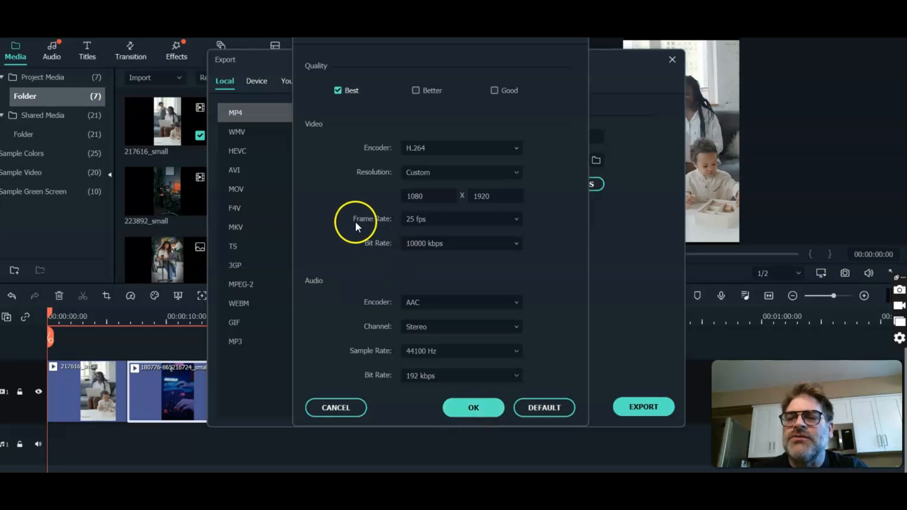
pyautogui.click(513, 219)
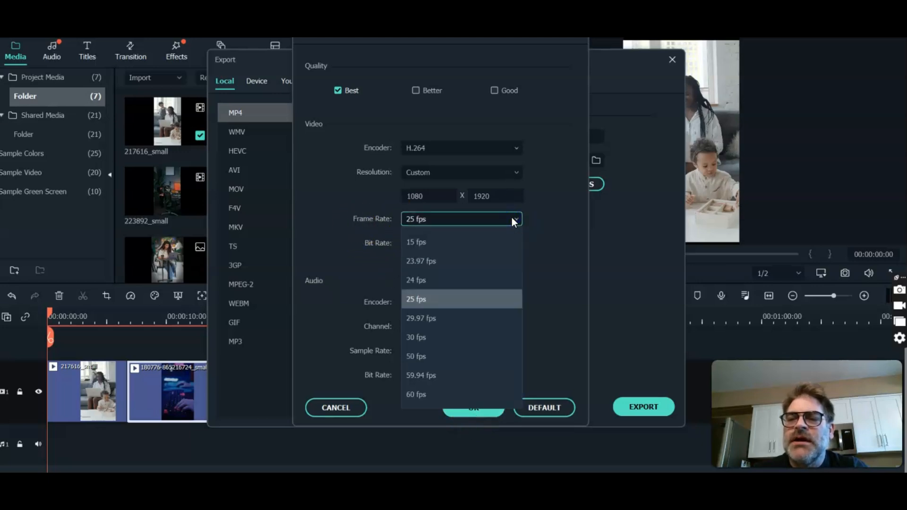
pyautogui.click(449, 394)
pyautogui.click(477, 407)
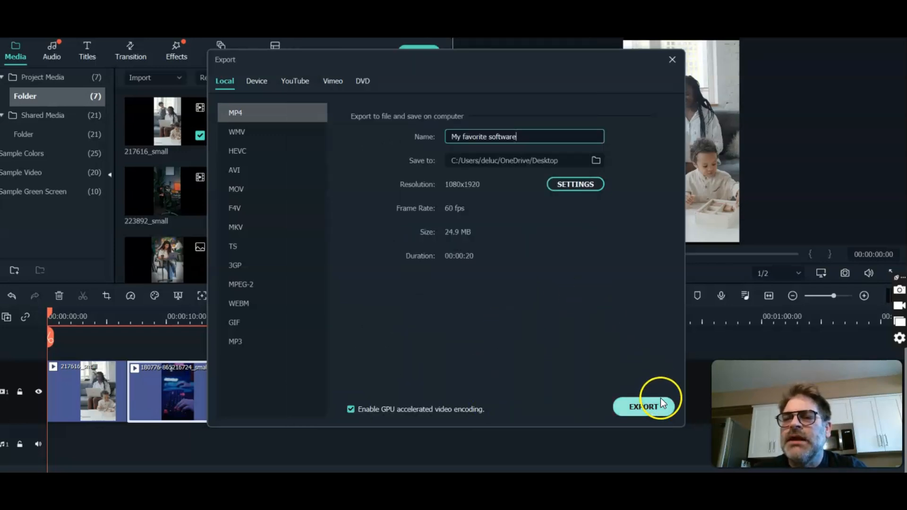
pyautogui.click(637, 405)
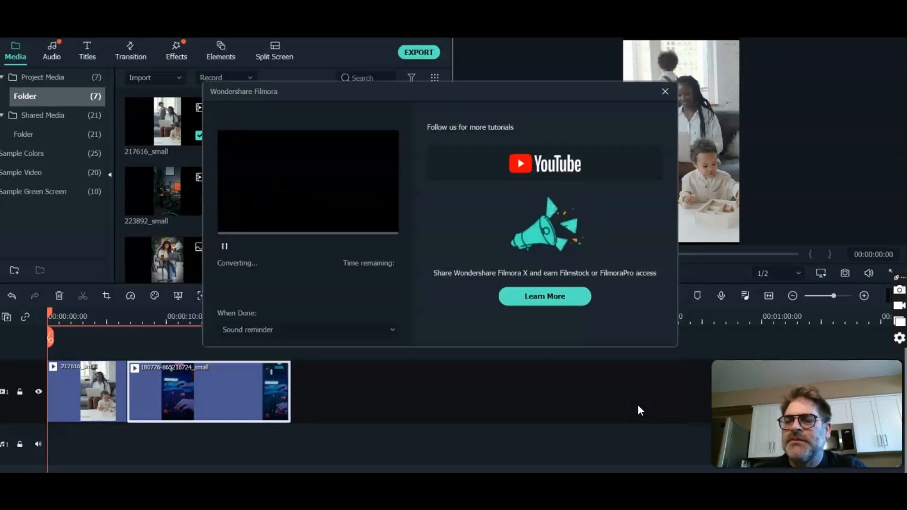